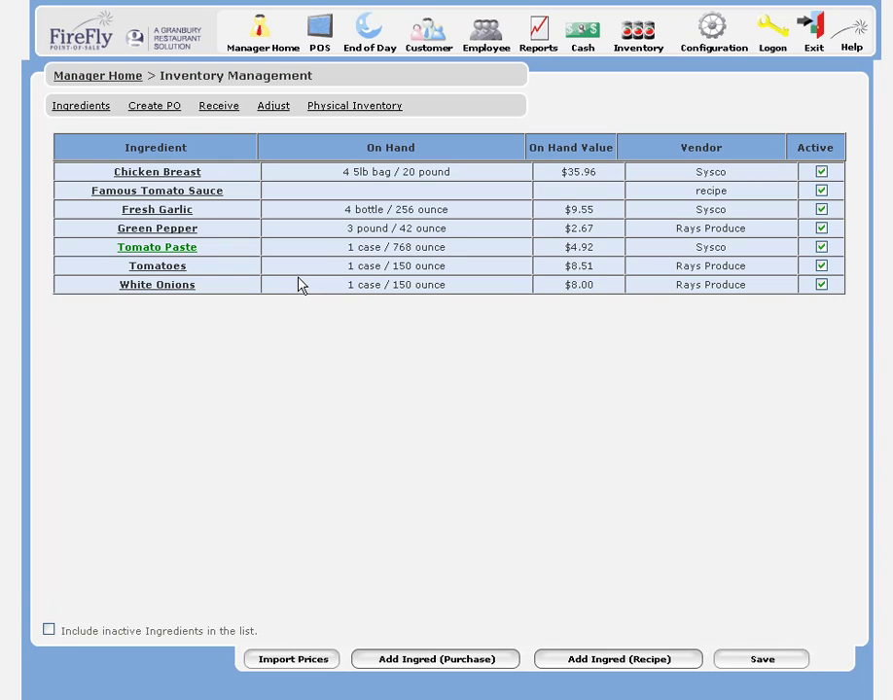
Create a purchase order for vendor Rays Produce, filled with all of the vendor's ingredients
{"action": "left_click", "coordinate": [166, 115]}
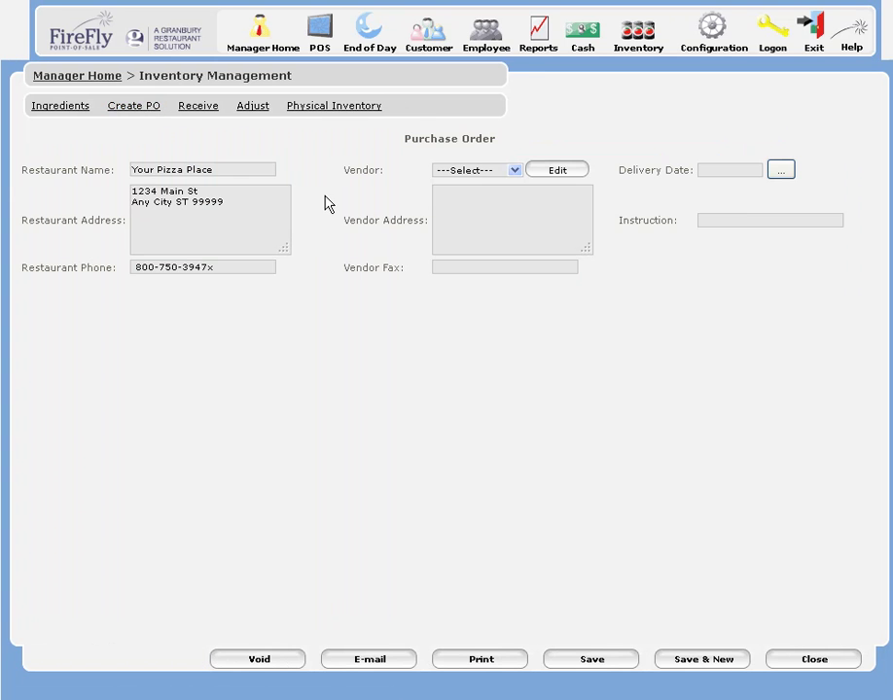
{"action": "left_click", "coordinate": [515, 171]}
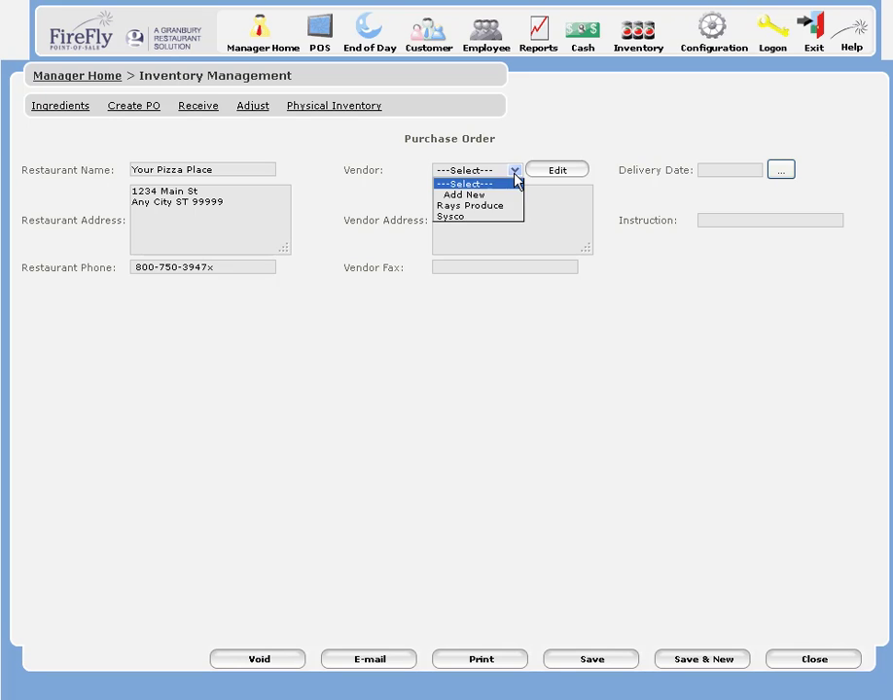
{"action": "left_click", "coordinate": [476, 207]}
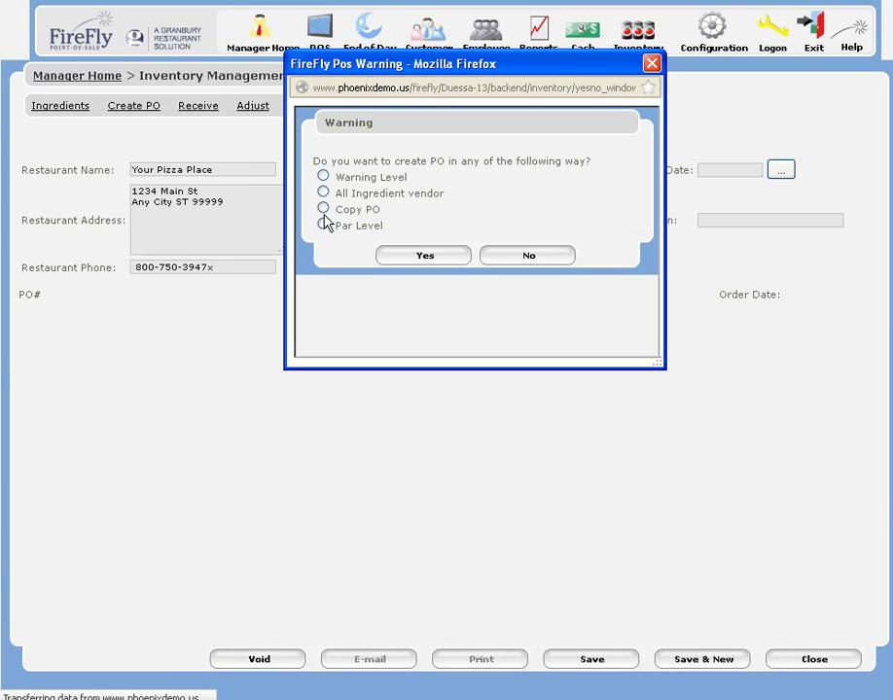
{"action": "left_click", "coordinate": [323, 193]}
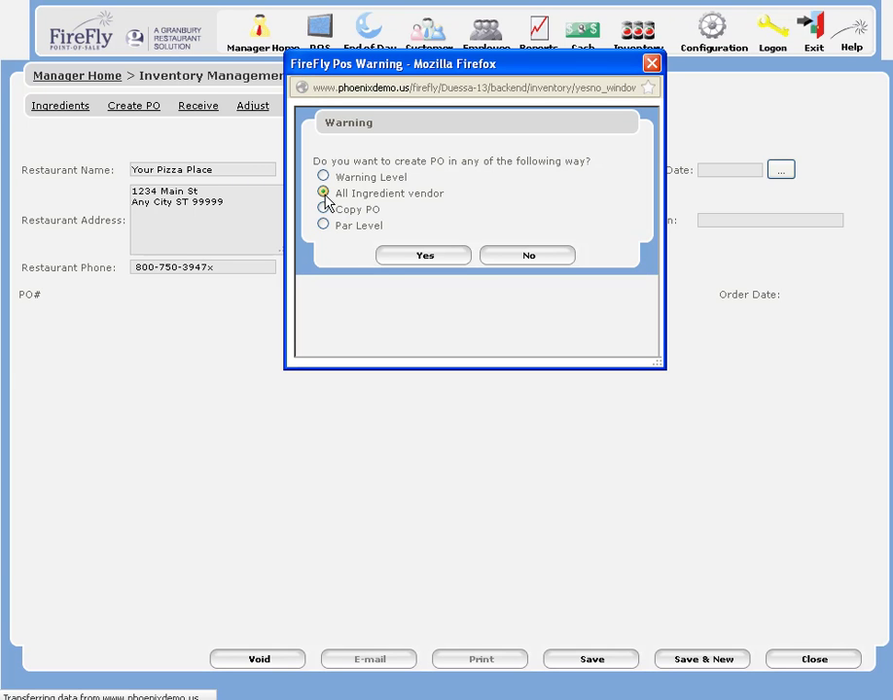
{"action": "left_click", "coordinate": [425, 256]}
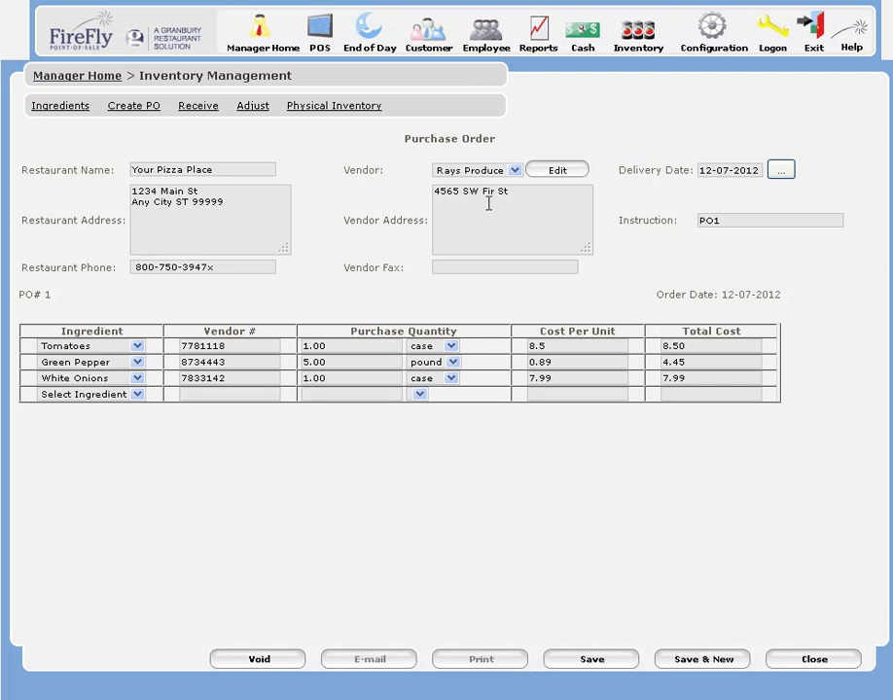
Set the purchase quantities to 3 pounds of Green Pepper and 2 cases of Tomatoes
{"action": "left_click_drag", "start_coordinate": [727, 221], "coordinate": [699, 226]}
{"action": "left_click", "coordinate": [745, 222]}
{"action": "left_click_drag", "start_coordinate": [344, 364], "coordinate": [293, 366]}
{"action": "type", "text": "3"}
{"action": "left_click_drag", "start_coordinate": [337, 343], "coordinate": [290, 345]}
{"action": "type", "text": "2"}
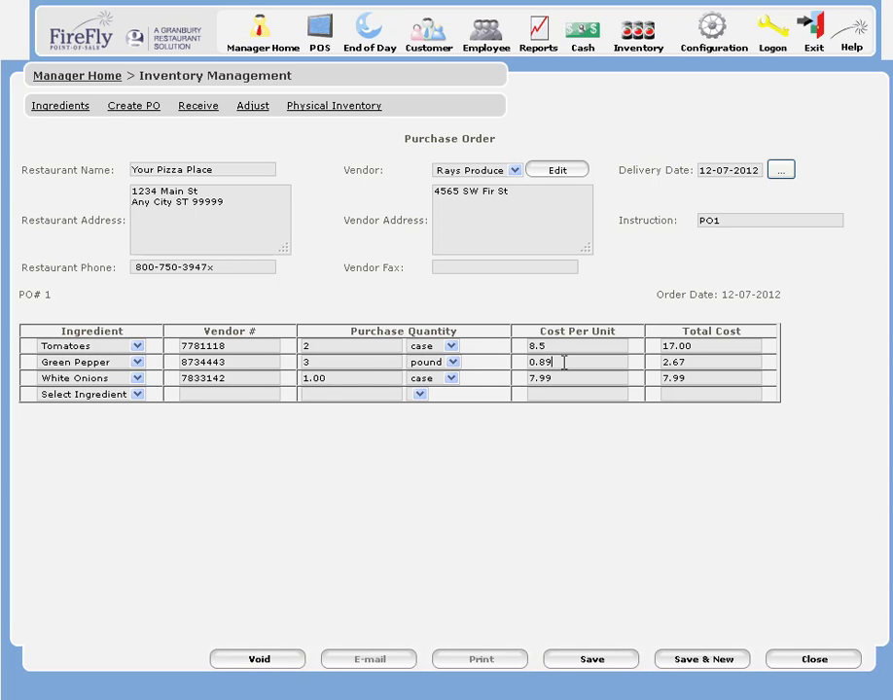
Set the White Onions cost per unit to 6.50 and save the purchase order
{"action": "left_click_drag", "start_coordinate": [562, 376], "coordinate": [526, 378]}
{"action": "type", "text": "6.50"}
{"action": "left_click", "coordinate": [594, 360]}
{"action": "left_click", "coordinate": [609, 667]}
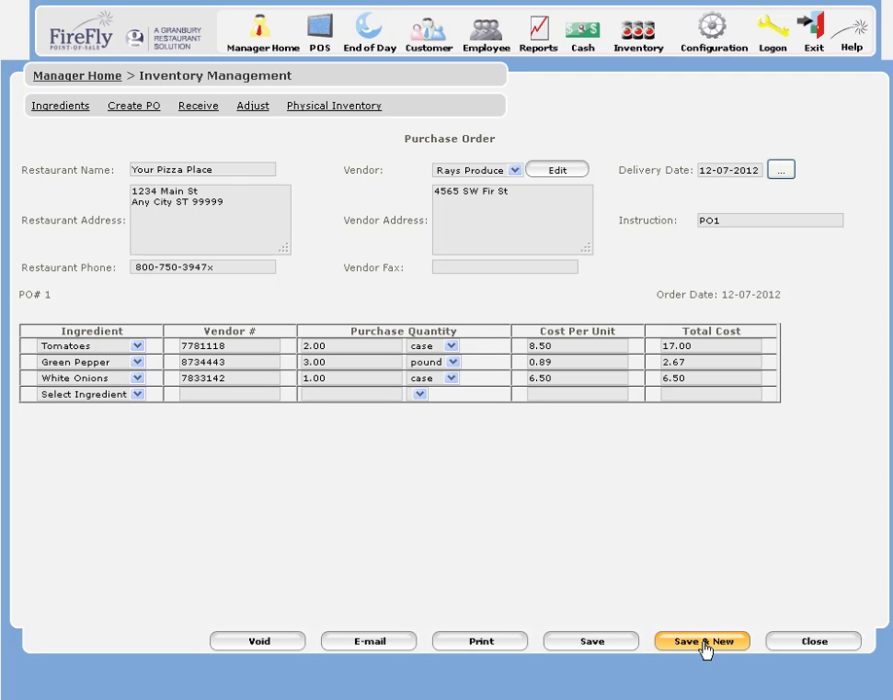
{"action": "left_click", "coordinate": [399, 647]}
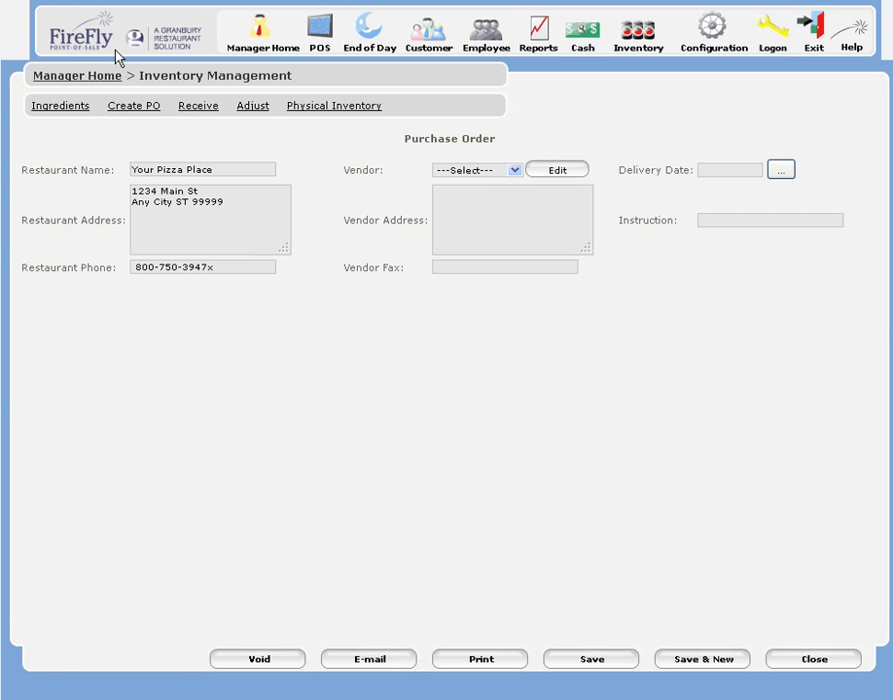
Reopen the open Rays Produce purchase order dated 12-07-2012 to review its lines
{"action": "left_click", "coordinate": [136, 106]}
{"action": "left_click", "coordinate": [515, 172]}
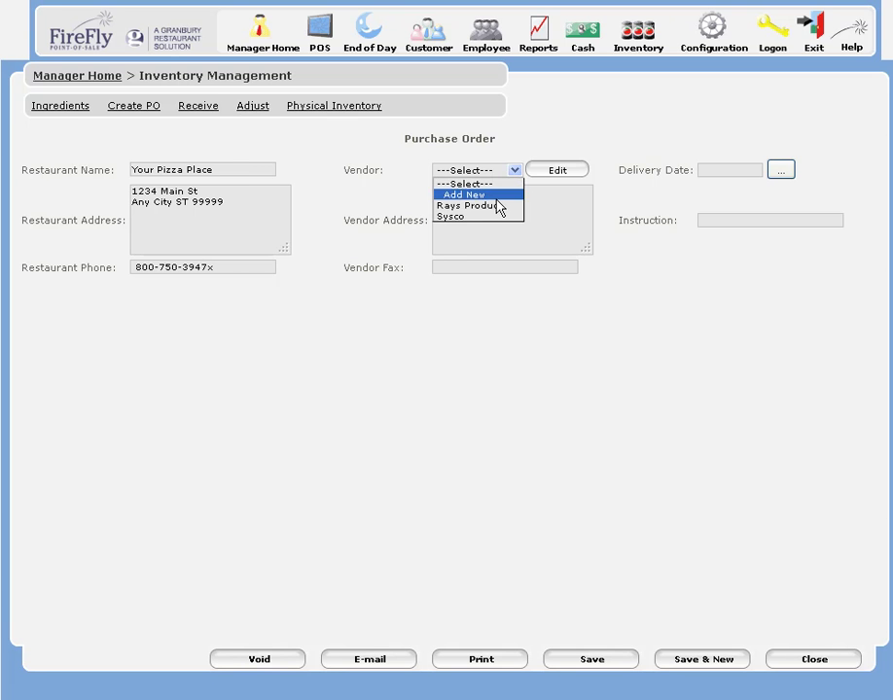
{"action": "left_click", "coordinate": [498, 205]}
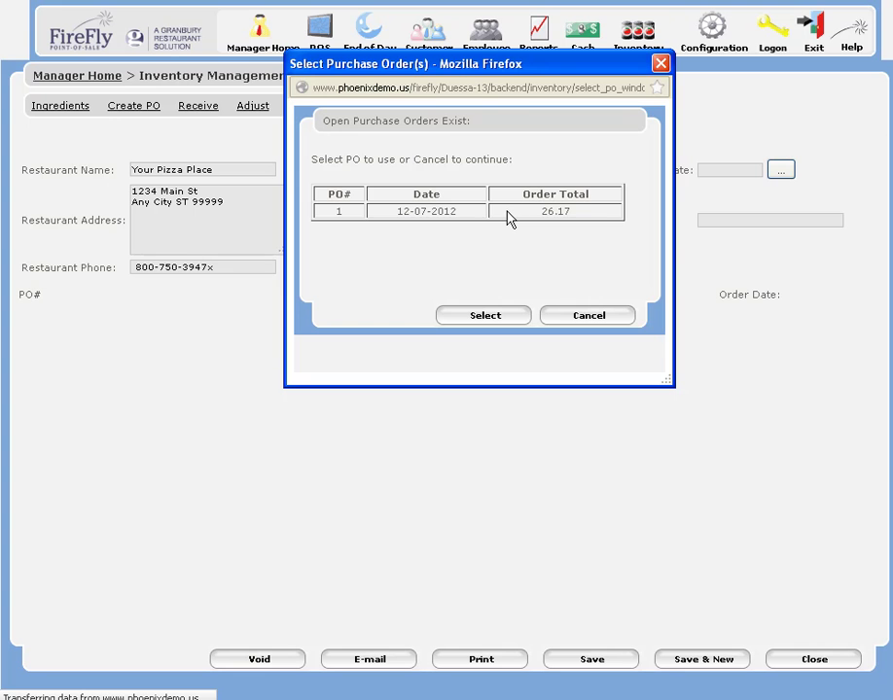
{"action": "left_click", "coordinate": [515, 211]}
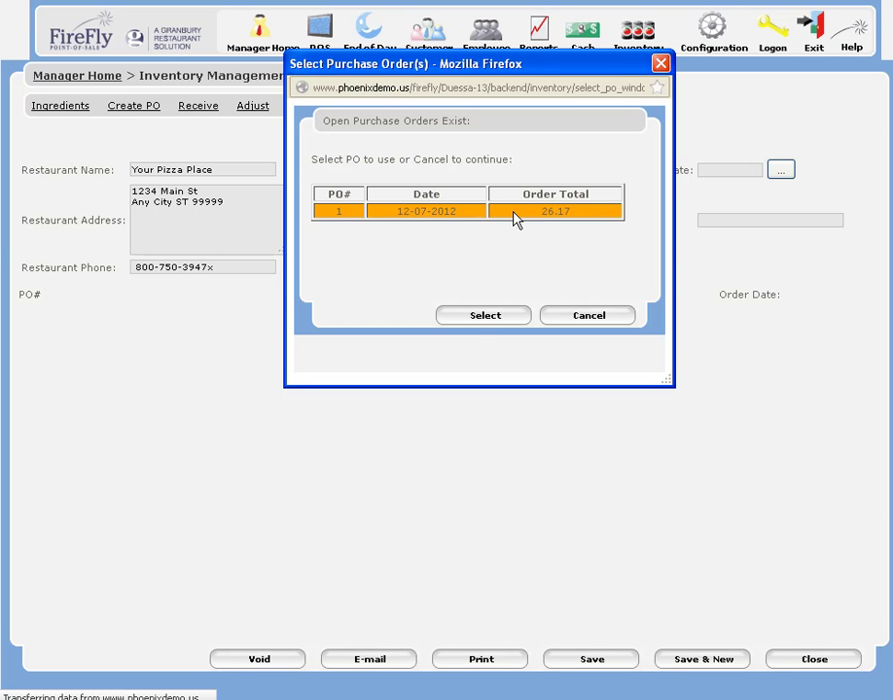
{"action": "left_click", "coordinate": [481, 313]}
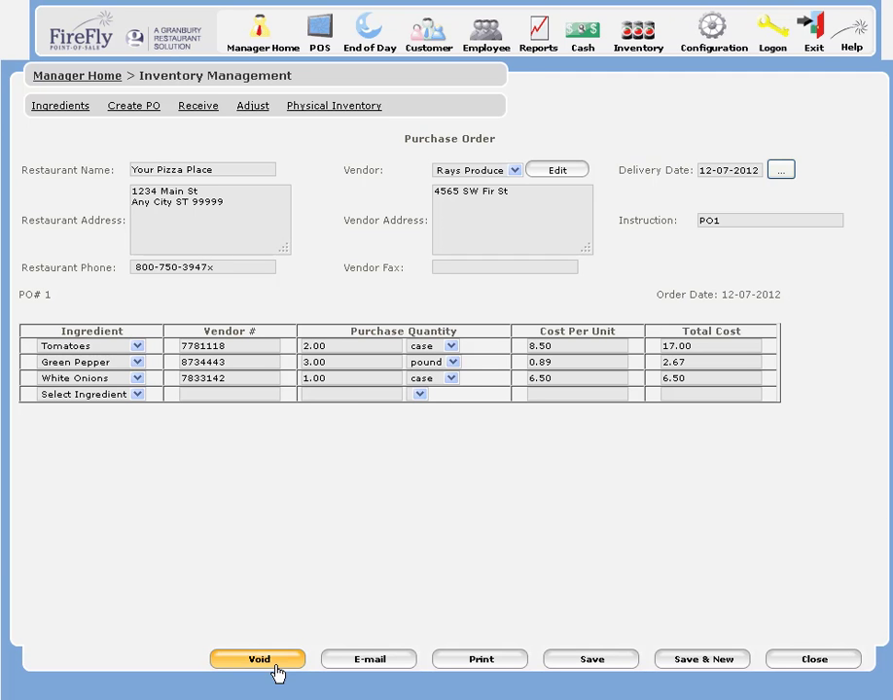
{"action": "left_click", "coordinate": [82, 77]}
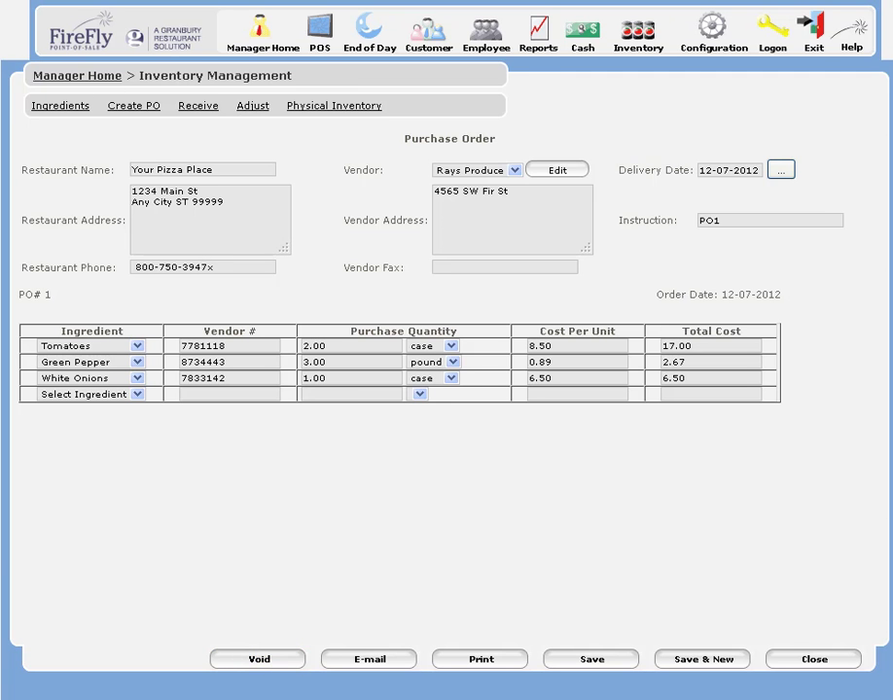
Start receiving the open Rays Produce purchase order dated 12-07-2012, with invoice number 87
{"action": "left_click", "coordinate": [220, 109]}
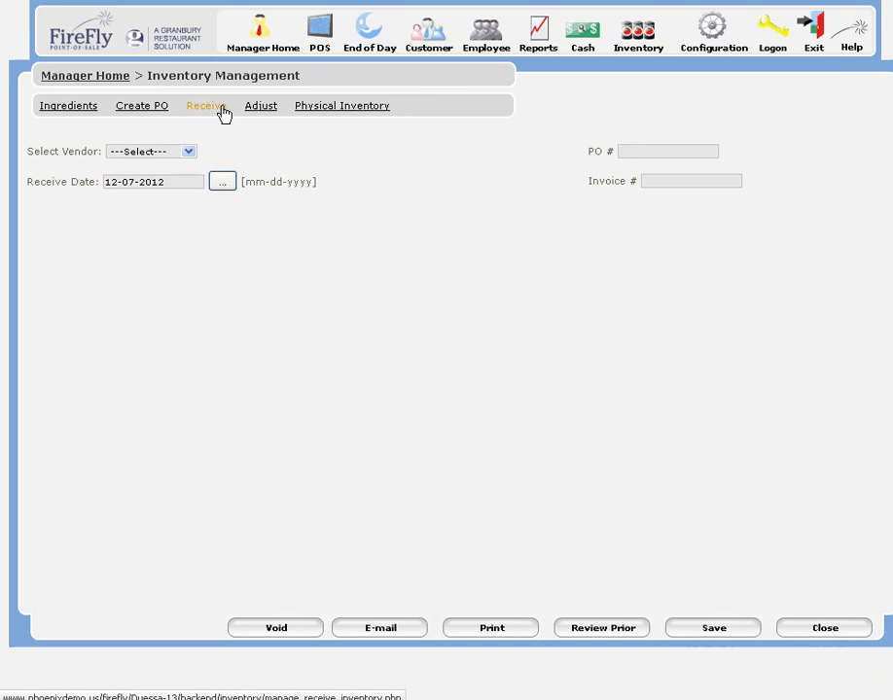
{"action": "left_click", "coordinate": [190, 153]}
{"action": "left_click", "coordinate": [181, 177]}
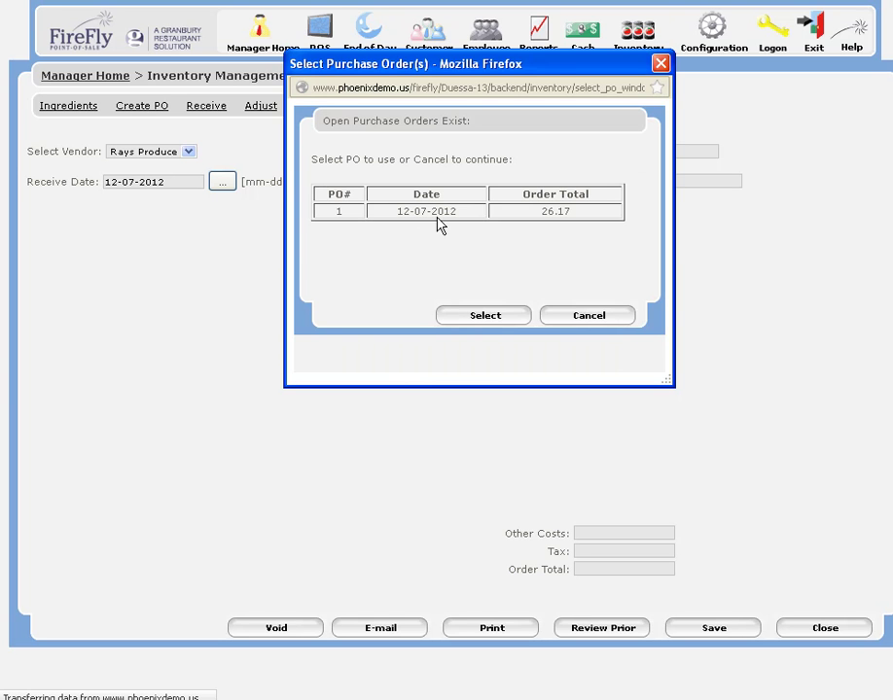
{"action": "left_click", "coordinate": [440, 211]}
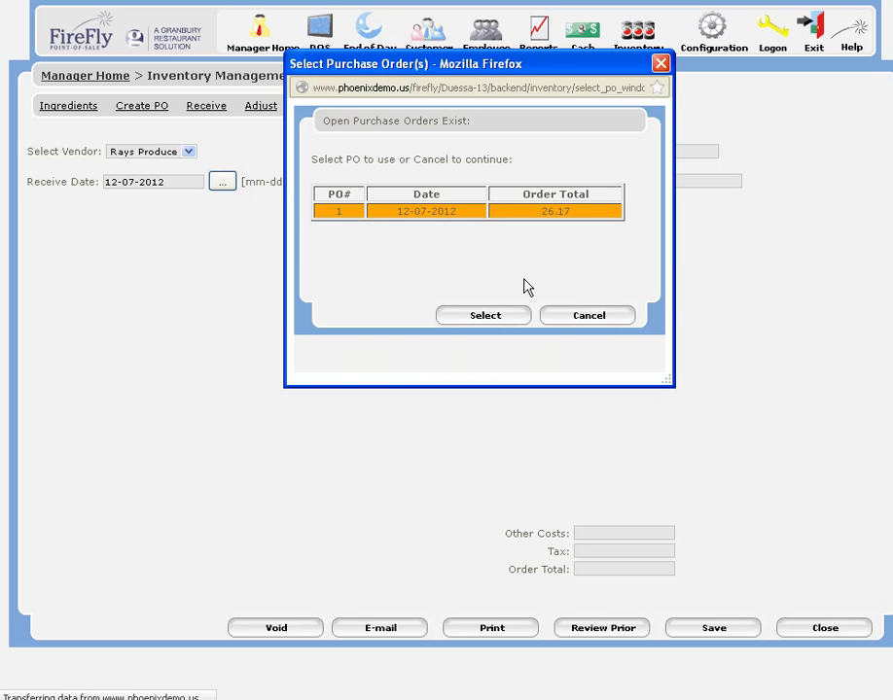
{"action": "left_click", "coordinate": [485, 316]}
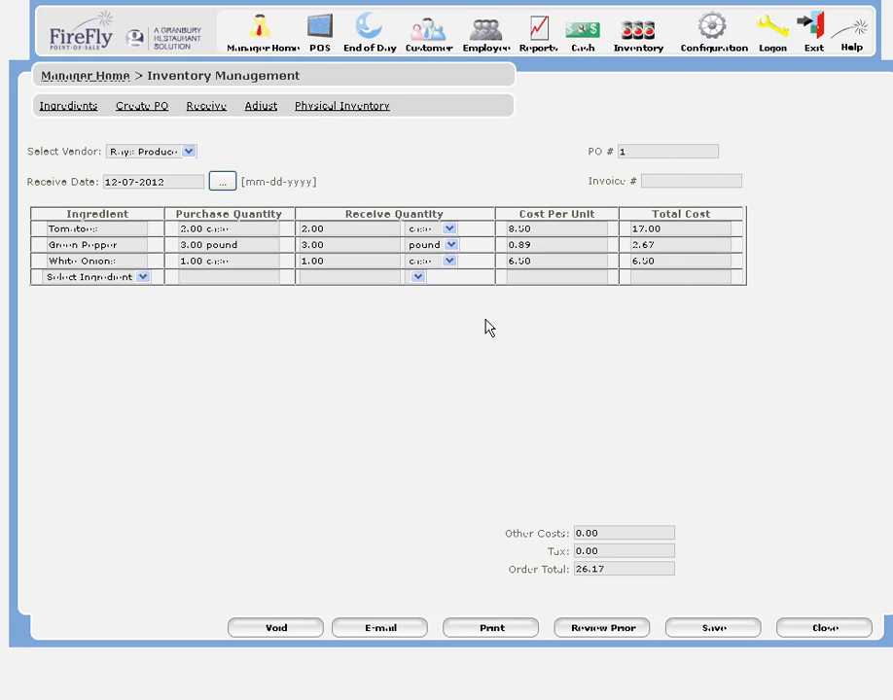
{"action": "left_click", "coordinate": [675, 179]}
Set the received Tomatoes quantity to 1 case and add Fresh Garlic with 3 bottles received
{"action": "left_click_drag", "start_coordinate": [338, 229], "coordinate": [303, 244]}
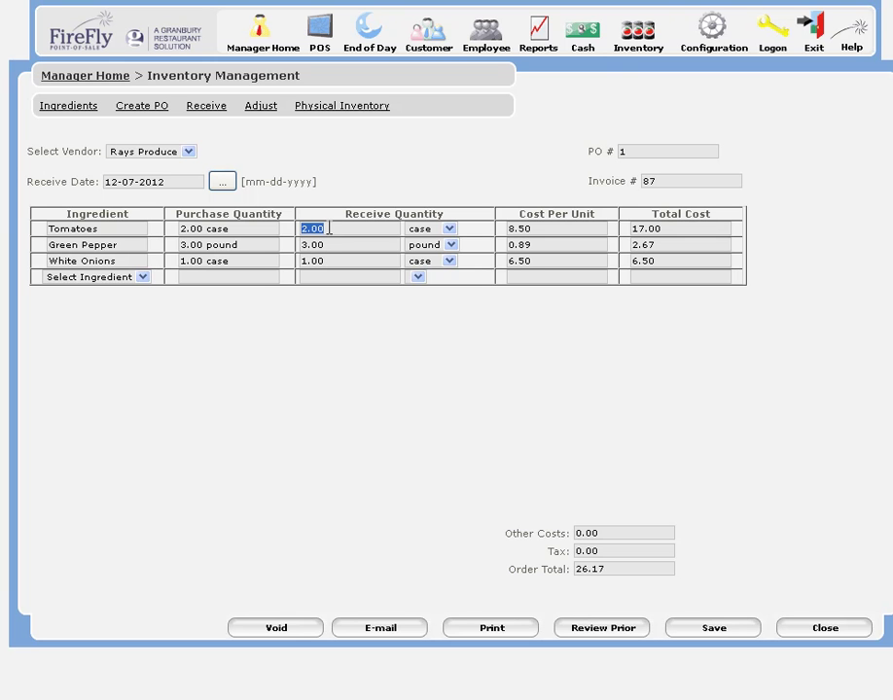
{"action": "type", "text": "1"}
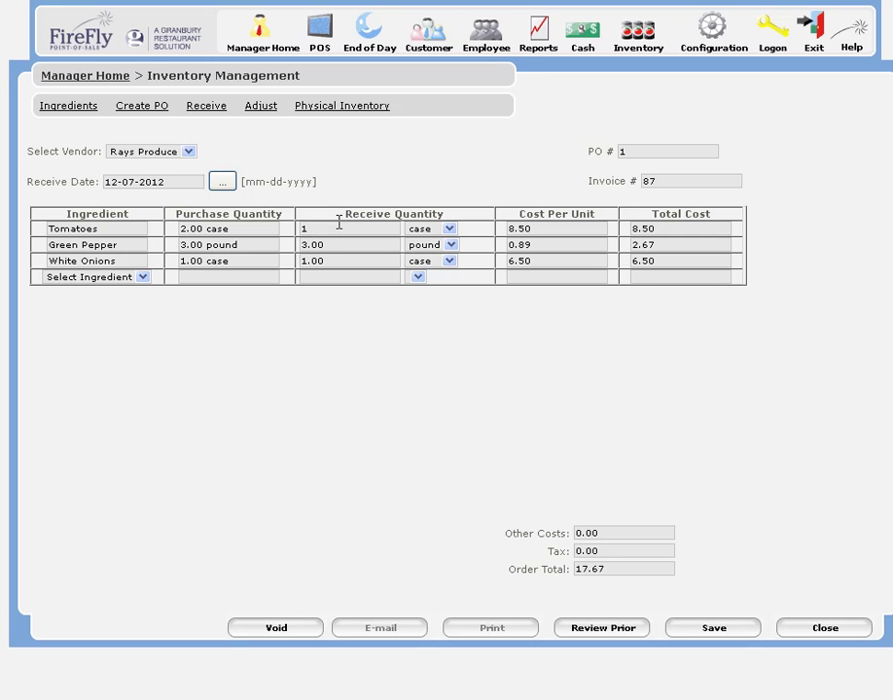
{"action": "left_click", "coordinate": [141, 277]}
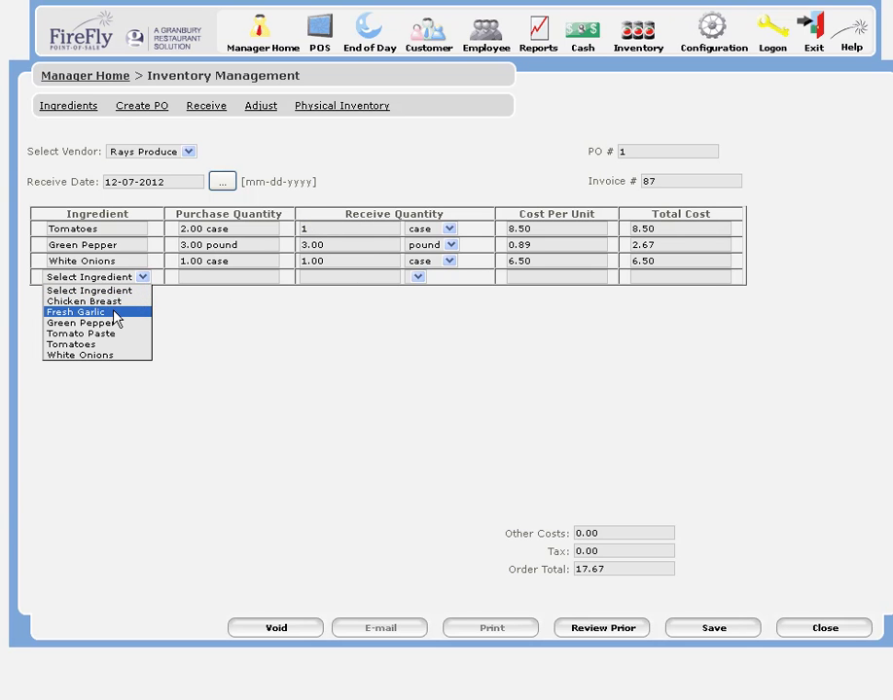
{"action": "left_click", "coordinate": [114, 312]}
{"action": "left_click", "coordinate": [297, 277]}
{"action": "type", "text": "3"}
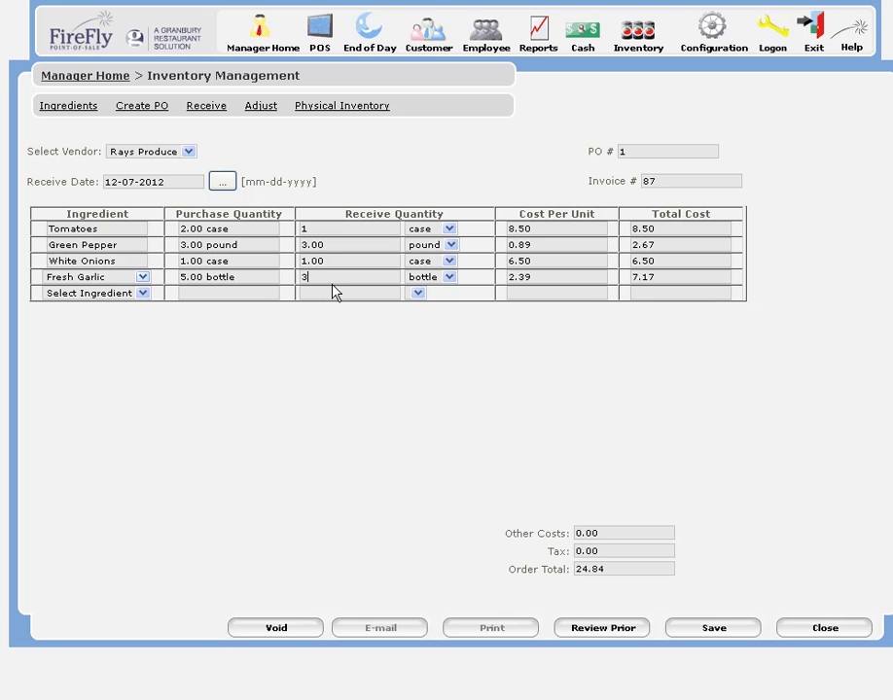
Enter other costs of 5.00 and tax of 6.00, and save the received order
{"action": "left_click", "coordinate": [606, 534]}
{"action": "double_click", "coordinate": [607, 533]}
{"action": "type", "text": "5."}
{"action": "left_click_drag", "start_coordinate": [632, 549], "coordinate": [554, 551]}
{"action": "type", "text": "6"}
{"action": "left_click", "coordinate": [729, 638]}
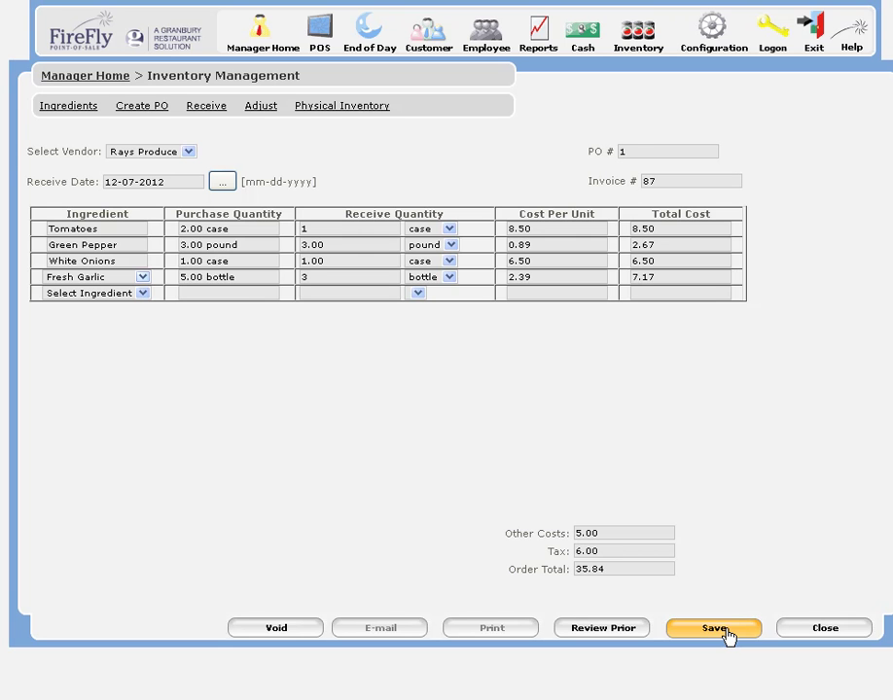
{"action": "left_click", "coordinate": [725, 630]}
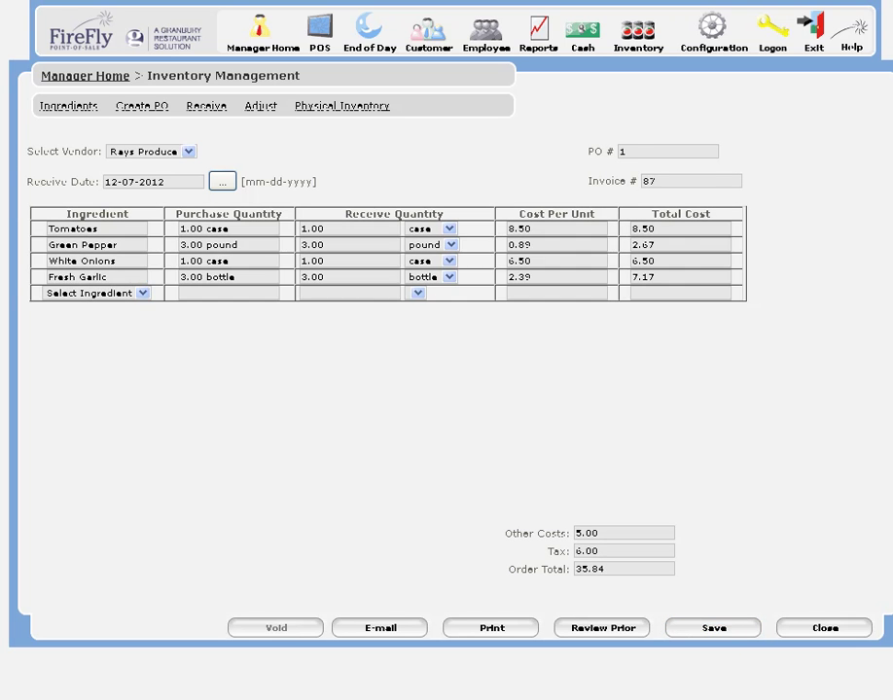
Reopen the prior received Rays Produce invoice 87 and set the Fresh Garlic cost per unit to 5.00
{"action": "left_click", "coordinate": [603, 630]}
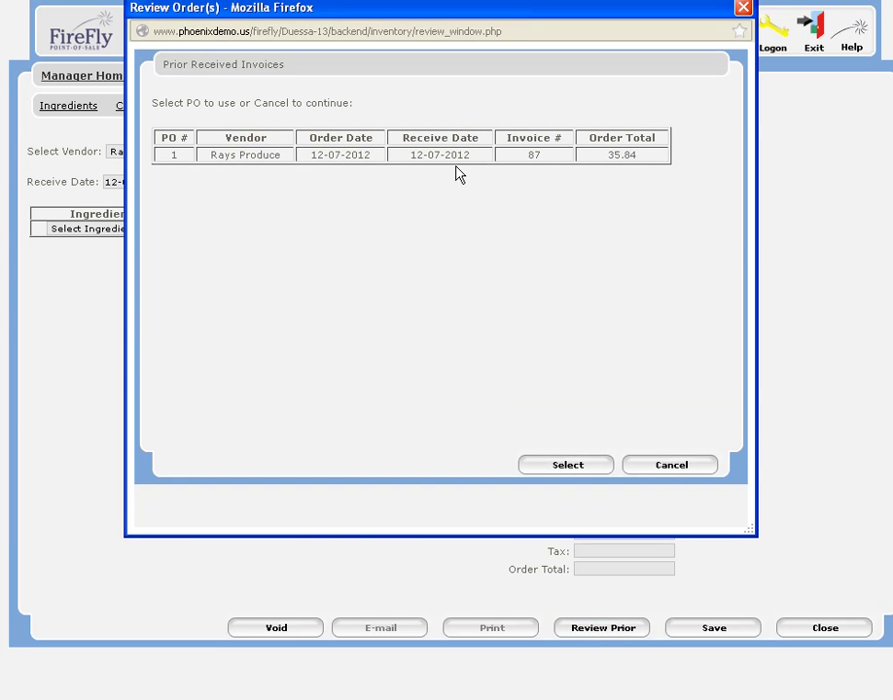
{"action": "left_click", "coordinate": [456, 160]}
{"action": "left_click", "coordinate": [567, 466]}
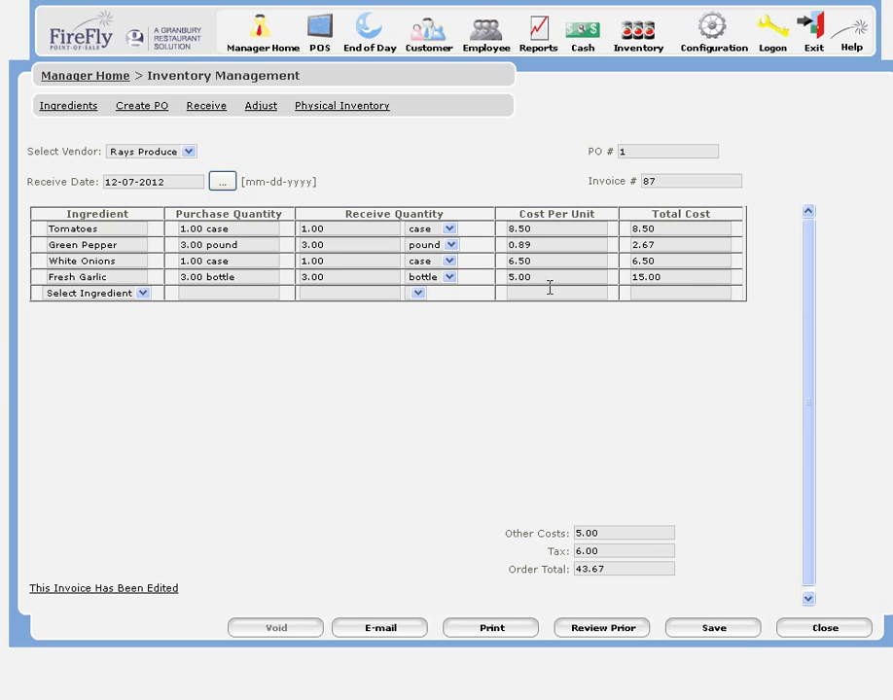
{"action": "left_click_drag", "start_coordinate": [536, 277], "coordinate": [516, 298]}
Review the invoice's edit record and the manager alert report on edits to posted inventory
{"action": "left_click", "coordinate": [88, 595]}
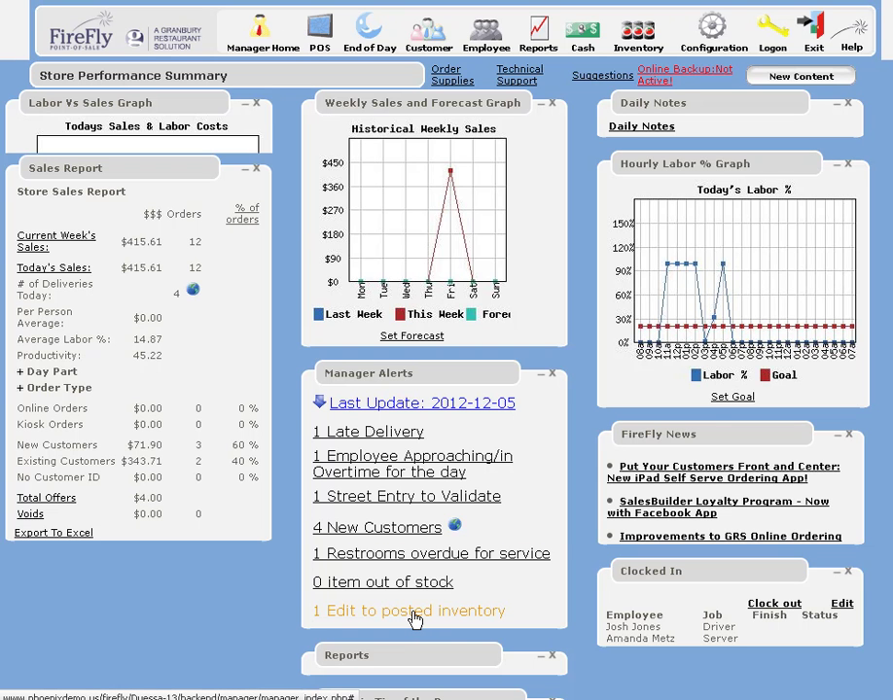
{"action": "left_click", "coordinate": [415, 614]}
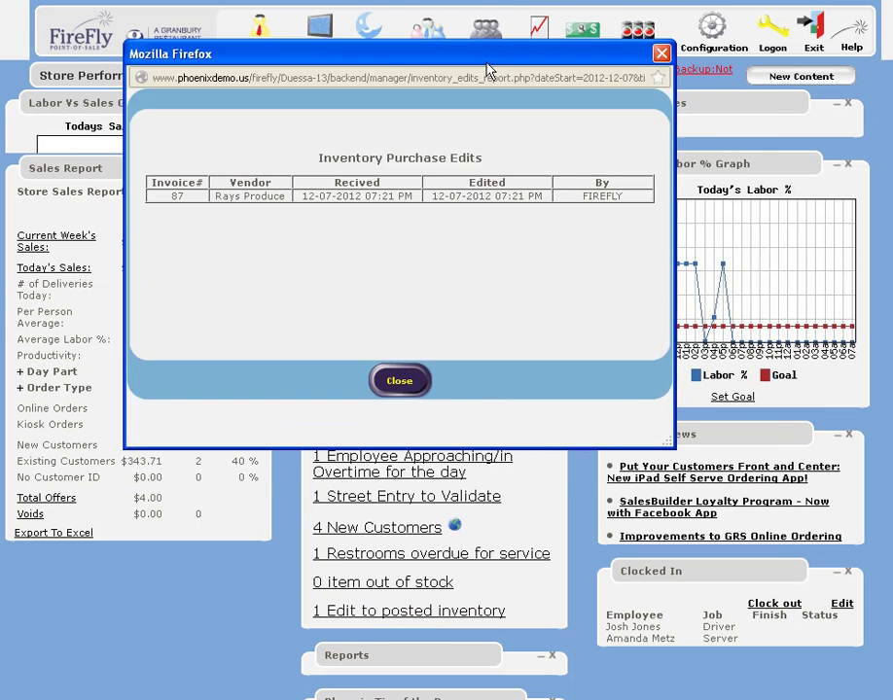
{"action": "left_click", "coordinate": [486, 409]}
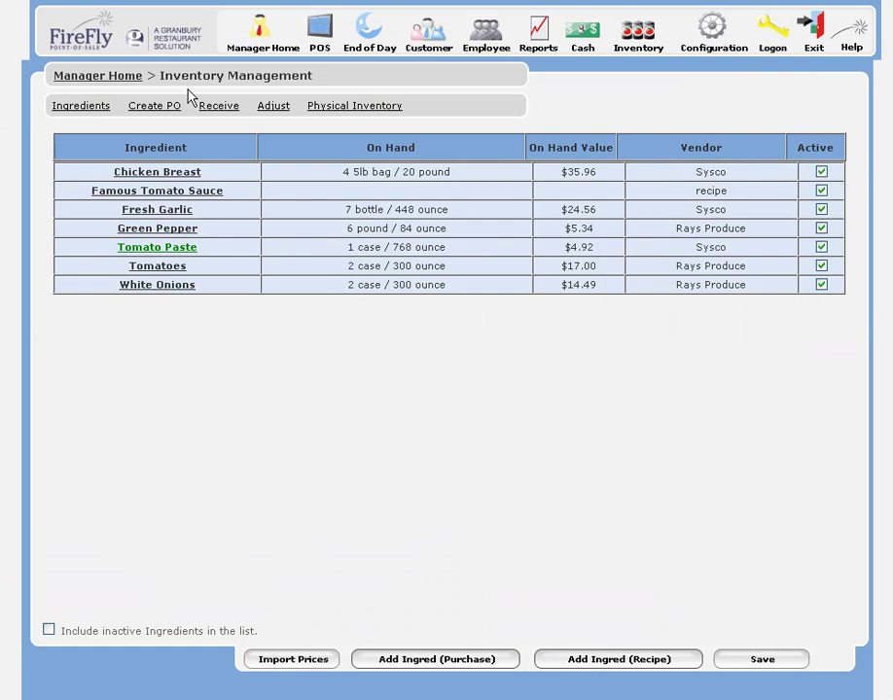
Receive 5 five-pound bags of Chicken Breast from Sysco without an existing purchase order, with invoice number 90
{"action": "left_click", "coordinate": [217, 107]}
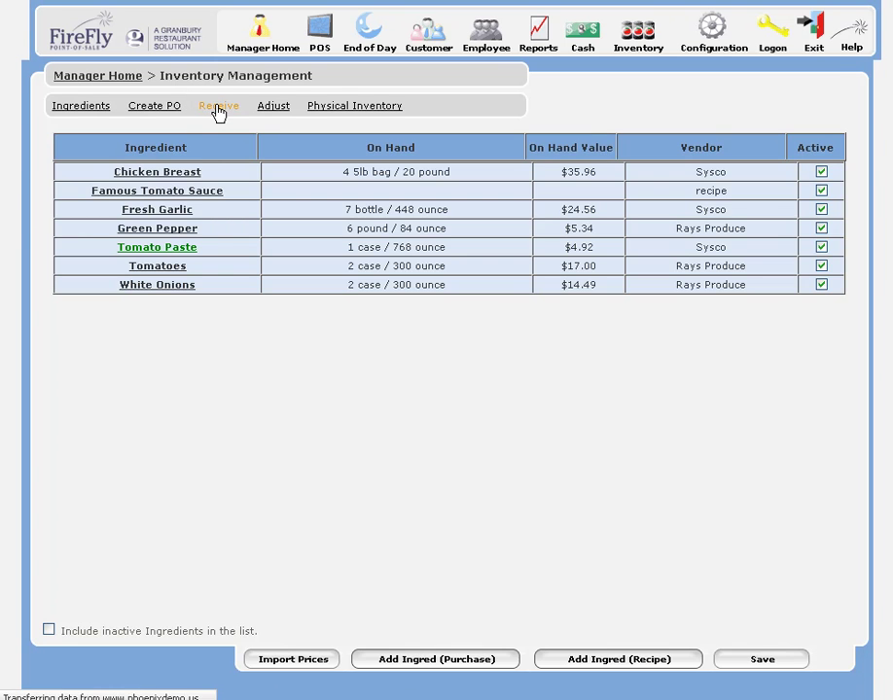
{"action": "left_click", "coordinate": [189, 156]}
{"action": "left_click", "coordinate": [167, 186]}
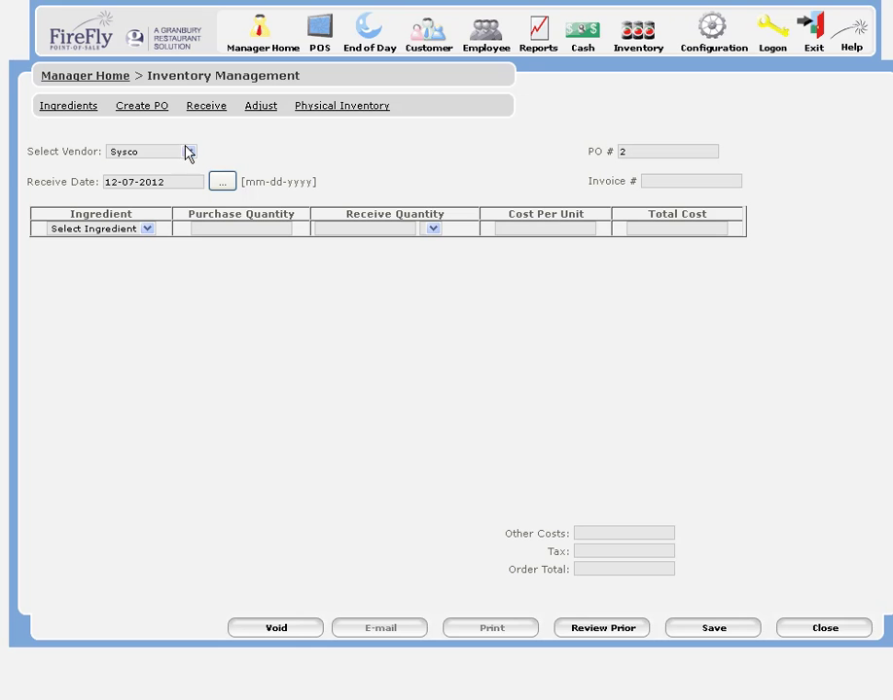
{"action": "left_click", "coordinate": [146, 230]}
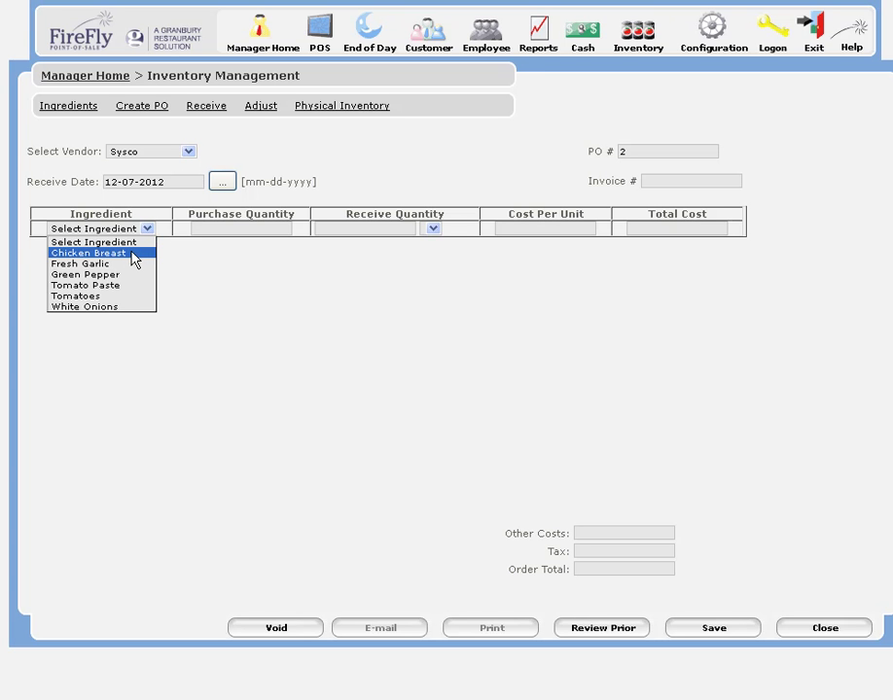
{"action": "left_click", "coordinate": [132, 254]}
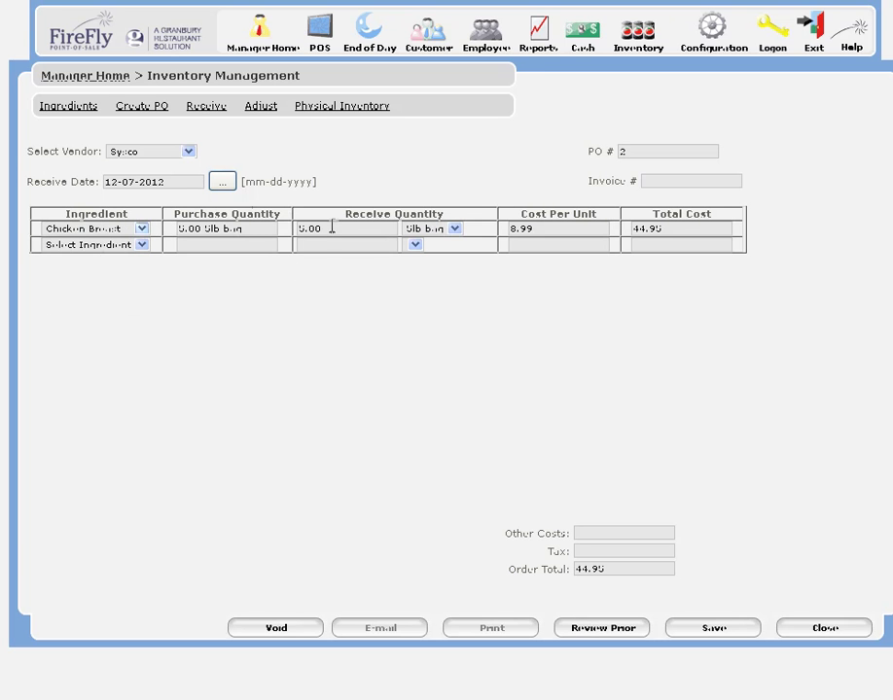
{"action": "left_click_drag", "start_coordinate": [105, 182], "coordinate": [162, 190]}
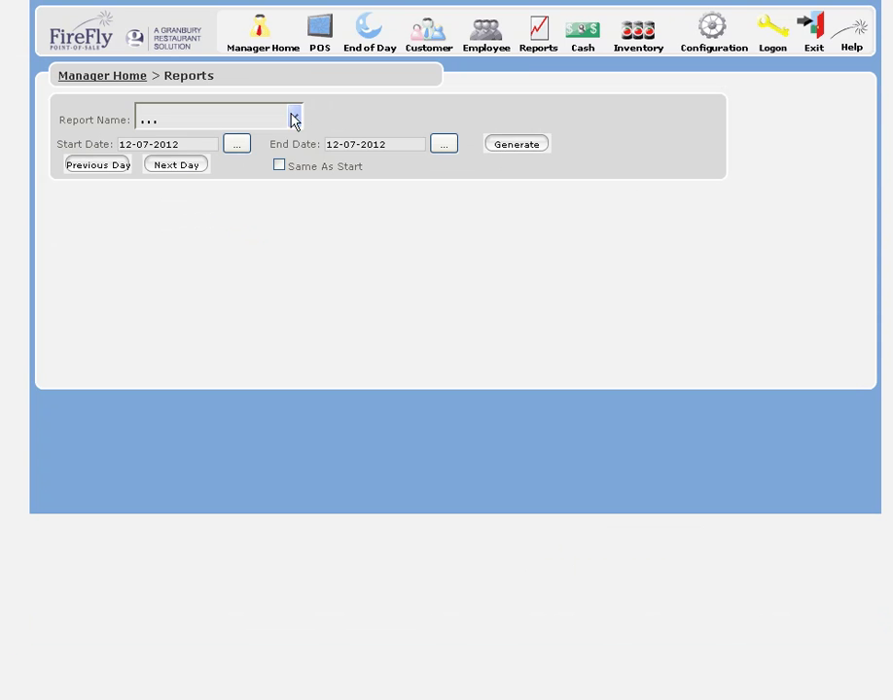
Generate the Inventory Purchases report for 12-07-2012
{"action": "left_click", "coordinate": [294, 118]}
{"action": "left_click", "coordinate": [233, 277]}
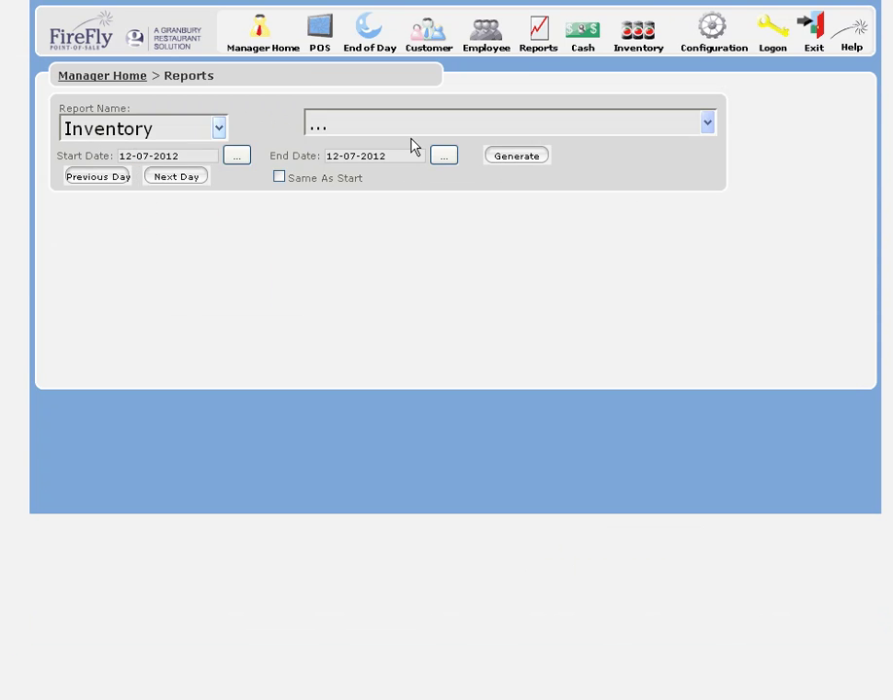
{"action": "left_click", "coordinate": [405, 125]}
{"action": "left_click", "coordinate": [470, 239]}
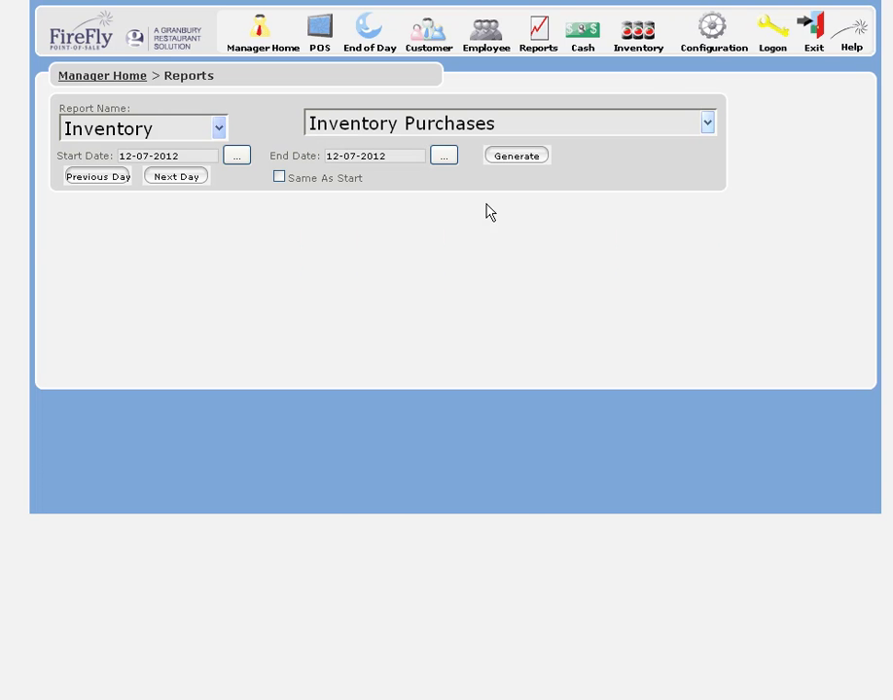
{"action": "left_click", "coordinate": [525, 162]}
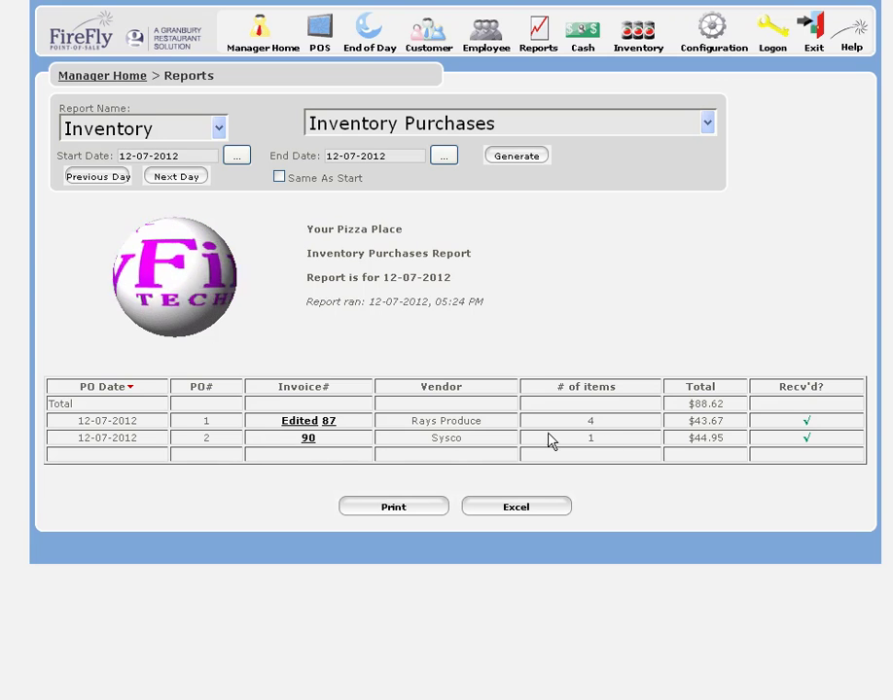
View the edited Rays Produce invoice from the purchases report, and check the Inventory Warning report
{"action": "left_click", "coordinate": [328, 423]}
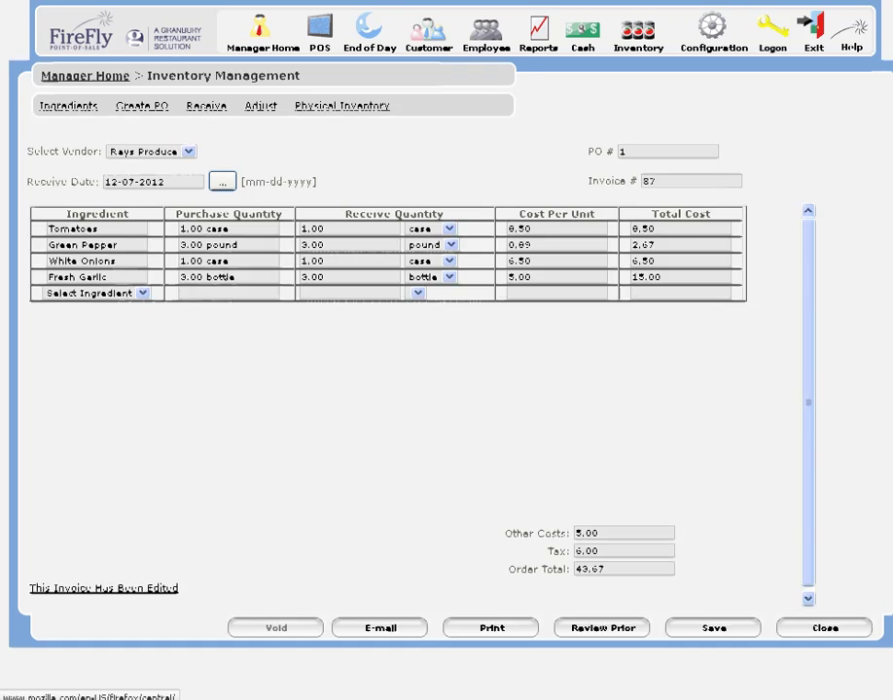
{"action": "key", "text": "alt+Left"}
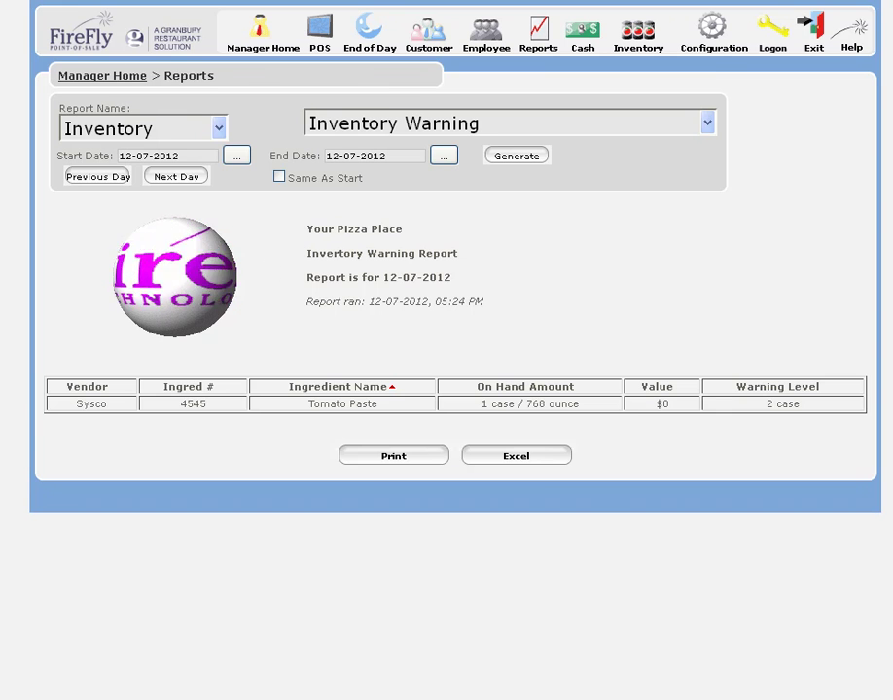
{"action": "left_click", "coordinate": [342, 403]}
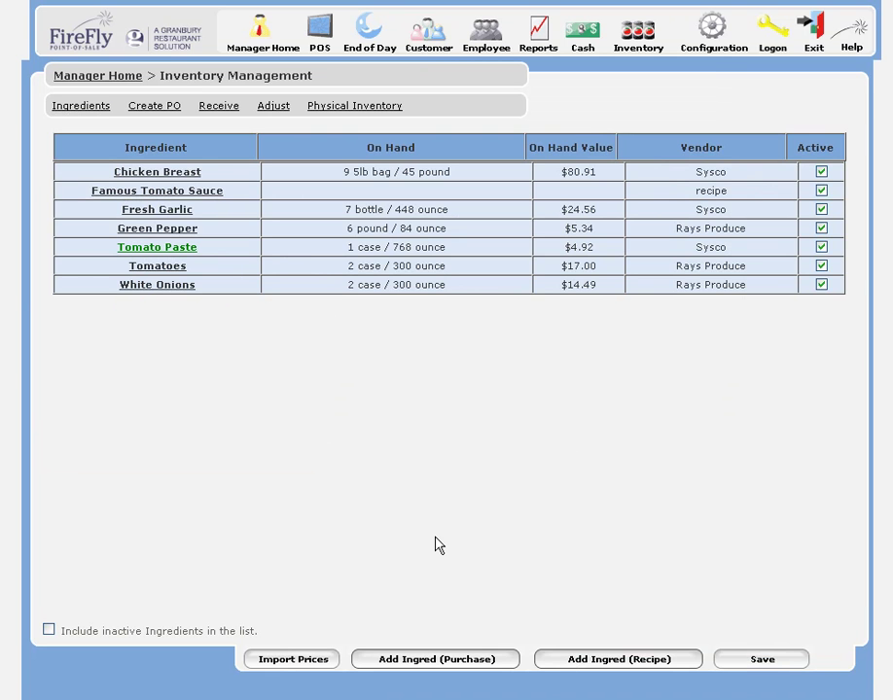